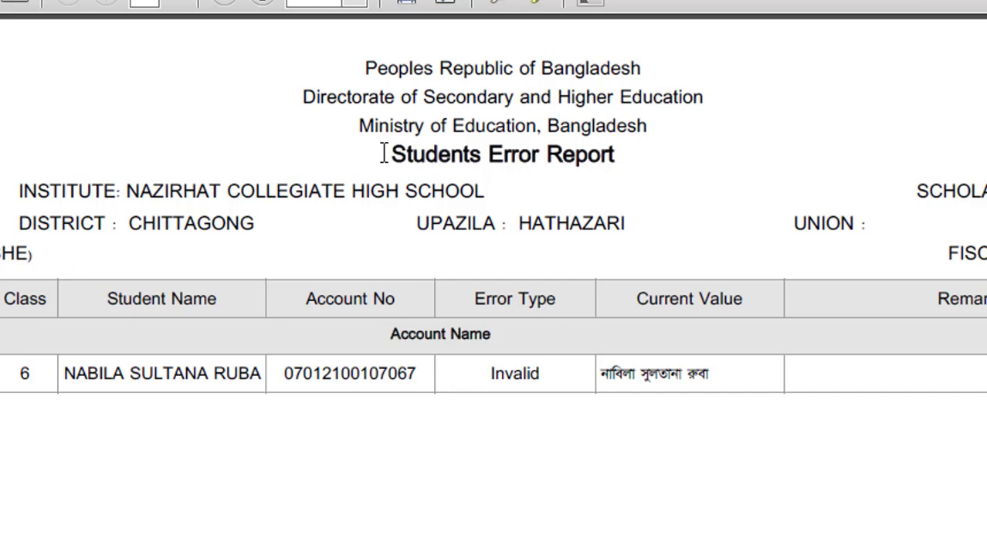
Step: Examine the Students Error Report's title, the student's error type and the current value given for the account name
{"action": "left_click_drag", "start_coordinate": [392, 154], "coordinate": [612, 162]}
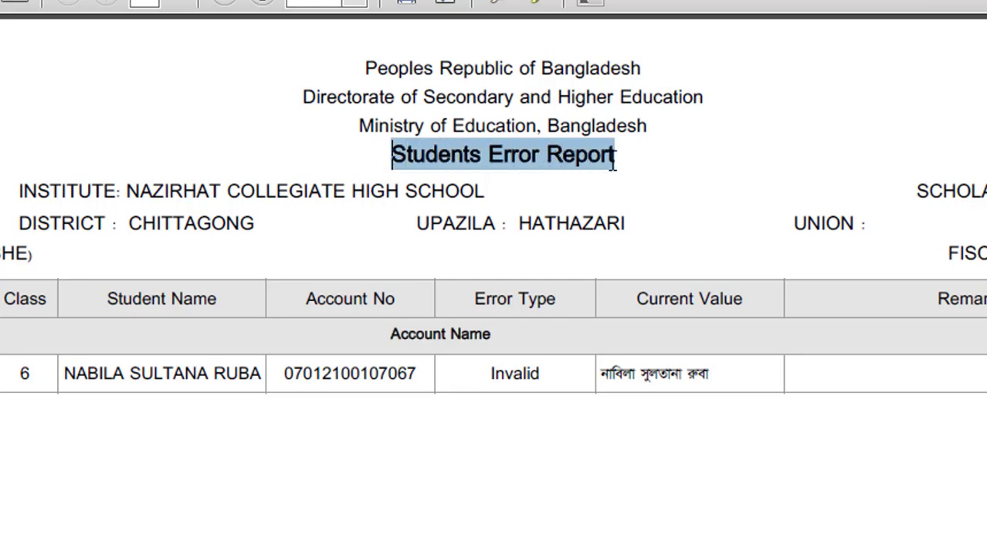
{"action": "left_click", "coordinate": [504, 153]}
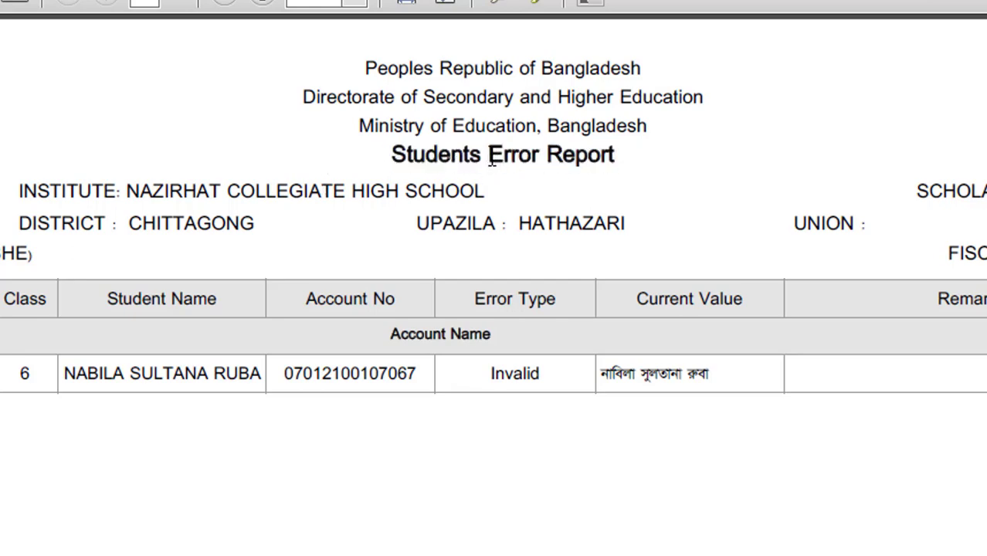
{"action": "left_click_drag", "start_coordinate": [490, 155], "coordinate": [606, 158]}
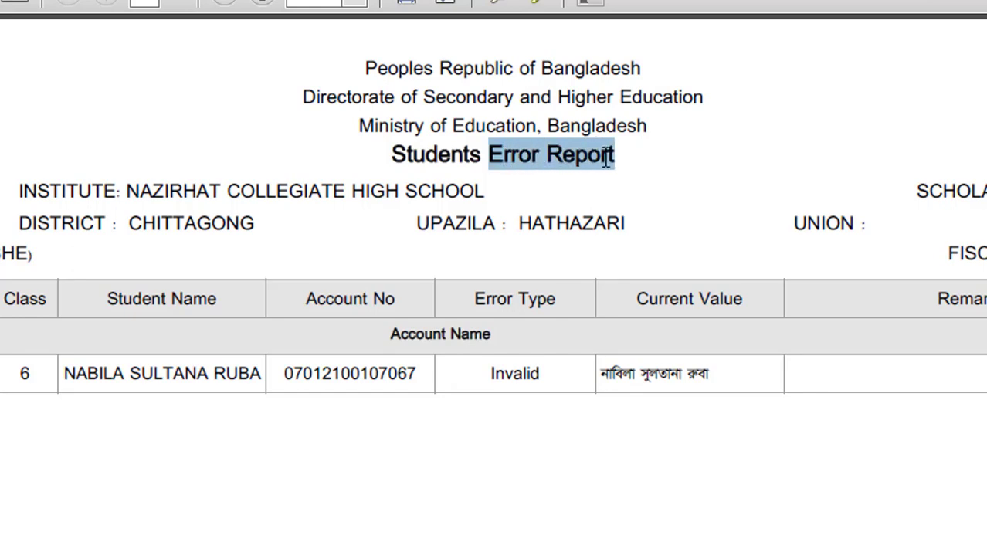
{"action": "left_click", "coordinate": [451, 155]}
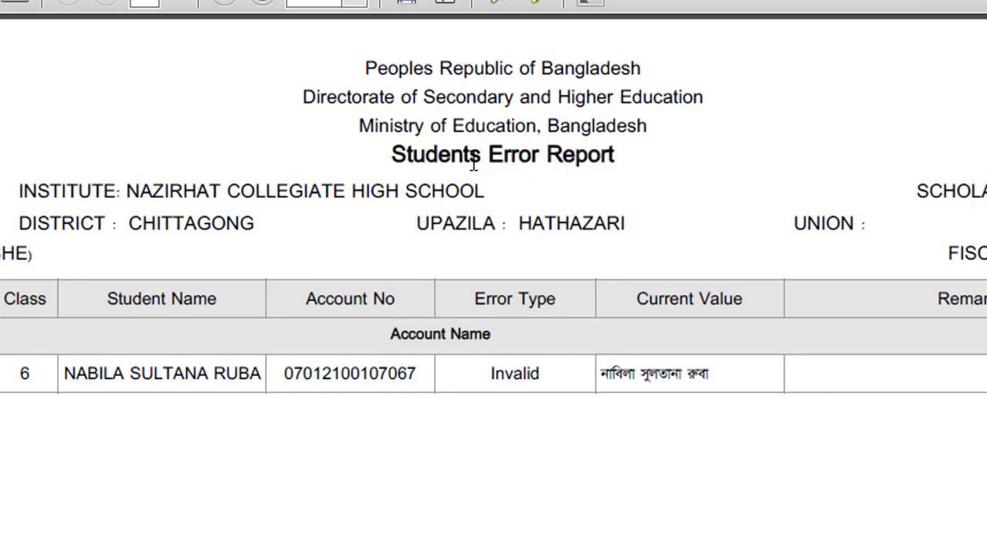
{"action": "left_click_drag", "start_coordinate": [491, 154], "coordinate": [615, 156]}
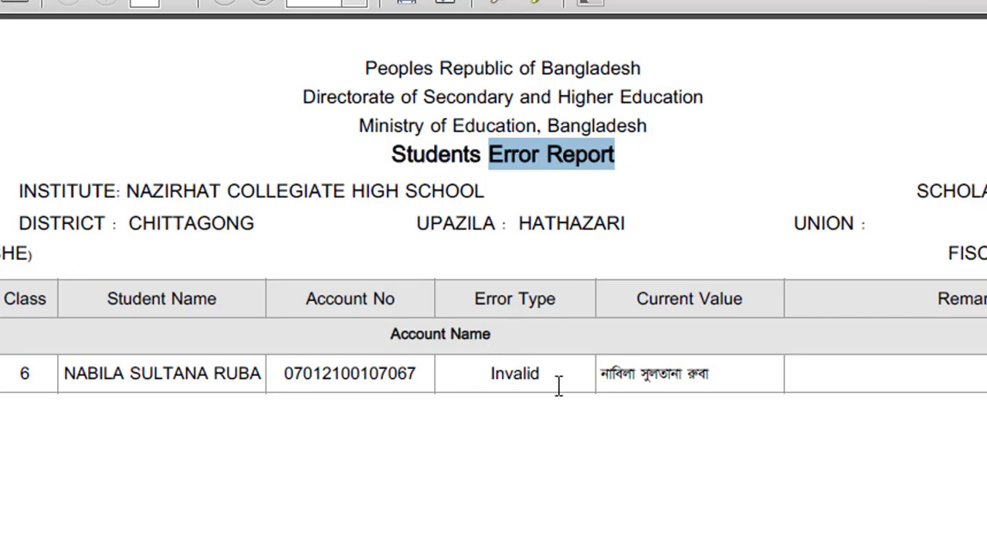
{"action": "left_click_drag", "start_coordinate": [493, 376], "coordinate": [729, 372]}
{"action": "left_click", "coordinate": [672, 297]}
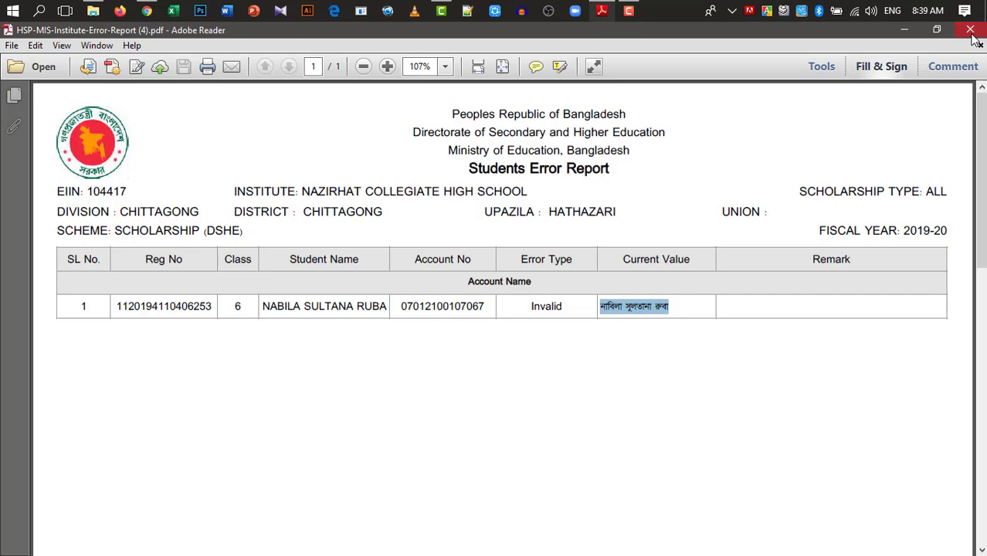
Step: Close the PDF report and log in to the HSP-MIS site with the institute's saved user name and password
{"action": "left_click", "coordinate": [972, 32]}
{"action": "left_click", "coordinate": [513, 34]}
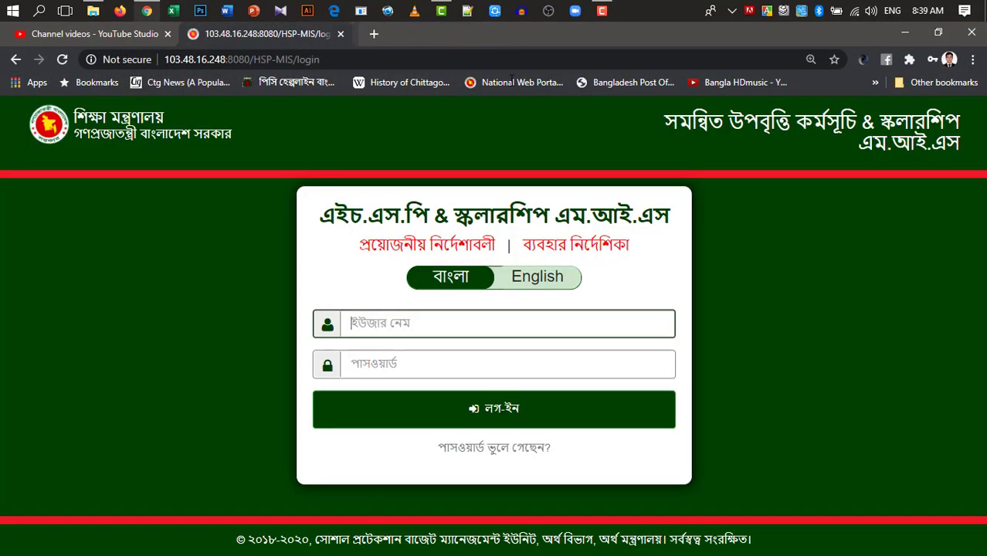
{"action": "left_click", "coordinate": [437, 320]}
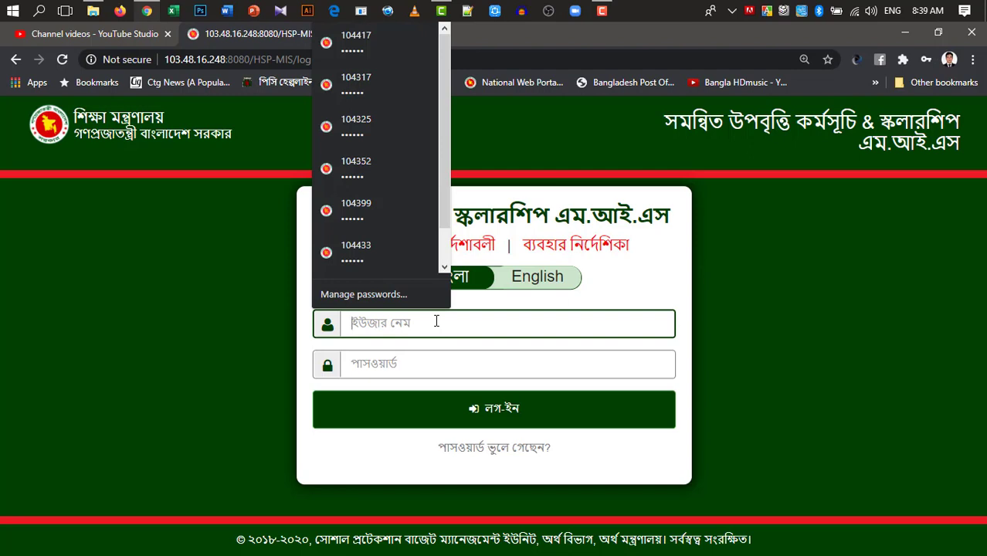
{"action": "left_click", "coordinate": [382, 45]}
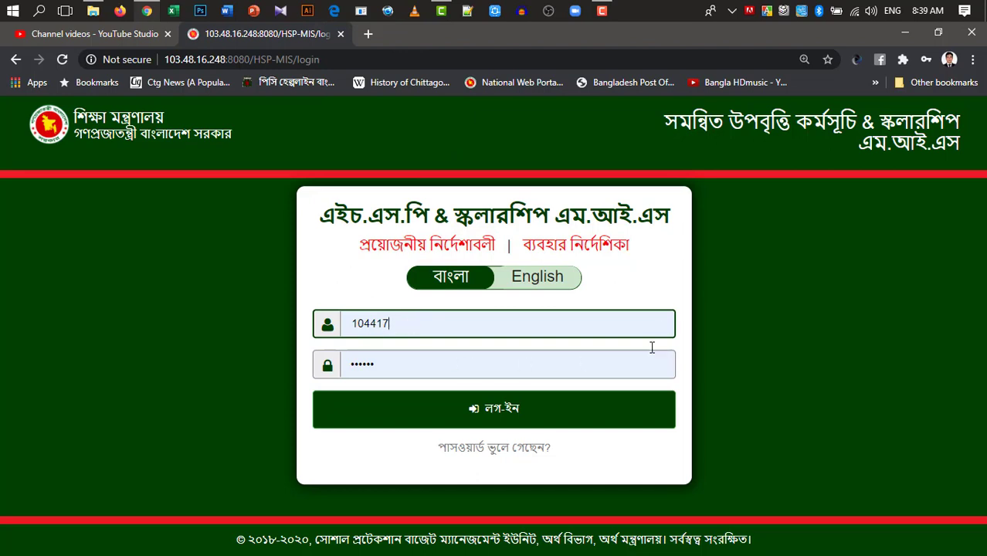
{"action": "left_click", "coordinate": [509, 415]}
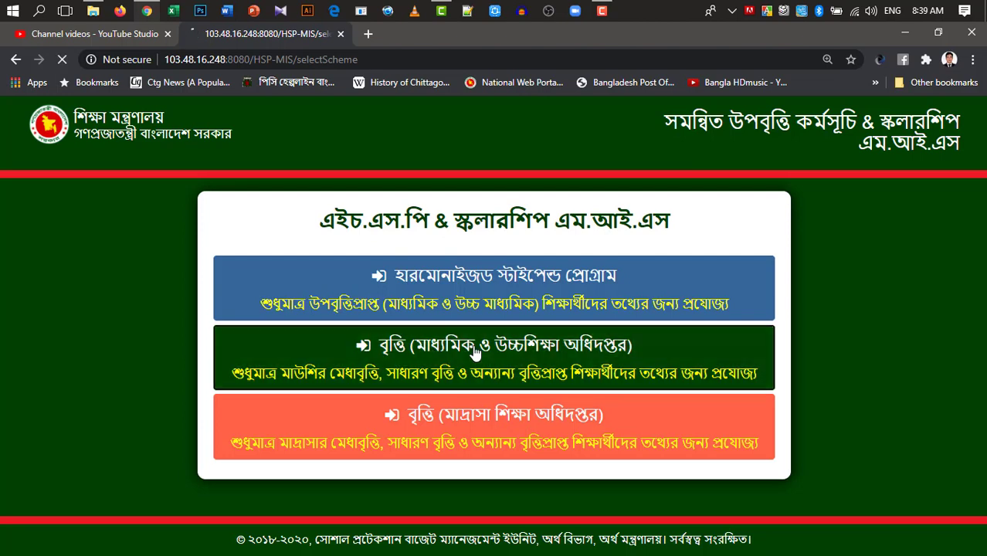
Step: Enter the বৃত্তি (মাধ্যমিক ও উচ্চশিক্ষা অধিদপ্তর) scheme and open its বৃত্তি রিপোর্ট page
{"action": "left_click", "coordinate": [474, 352]}
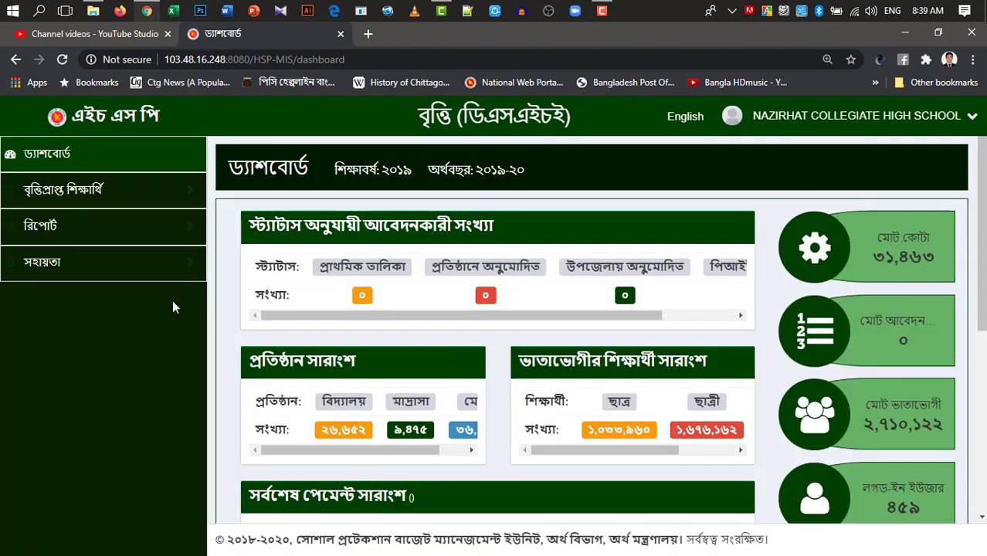
{"action": "left_click", "coordinate": [63, 227]}
{"action": "left_click", "coordinate": [77, 259]}
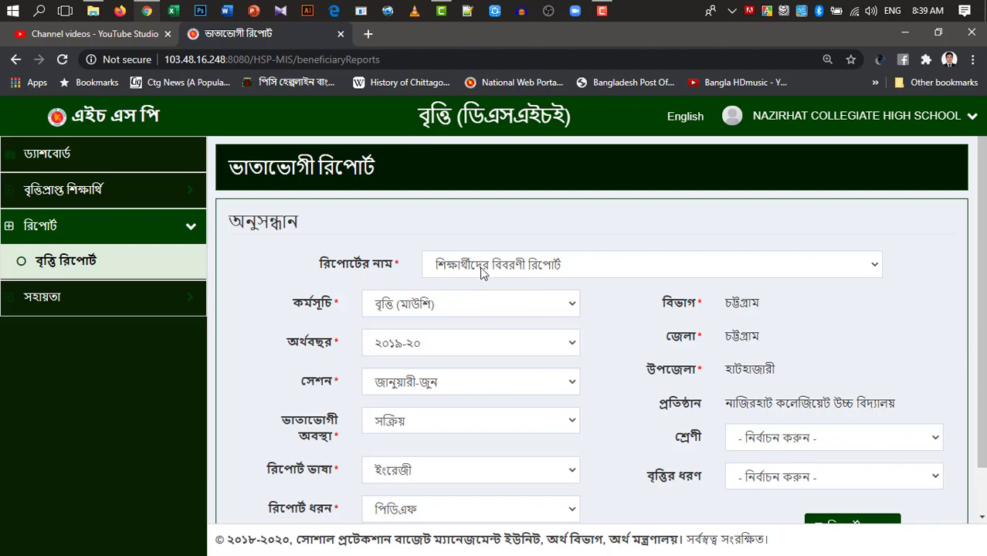
Step: Set the report name to শিক্ষার্থীদের ত্রুটি রিপোর্ট and generate the report
{"action": "left_click", "coordinate": [480, 268]}
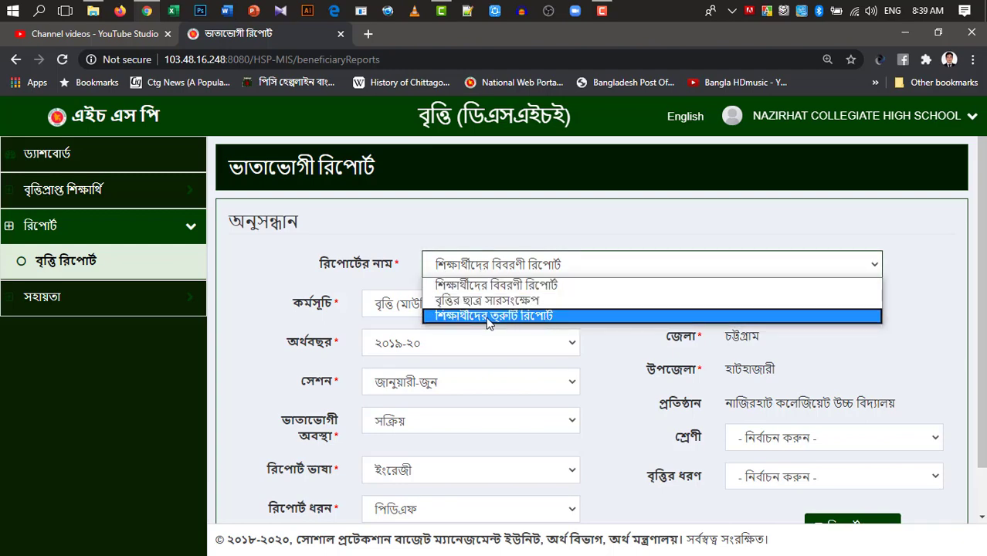
{"action": "left_click", "coordinate": [552, 317]}
{"action": "scroll", "coordinate": [876, 480], "scroll_direction": "down", "scroll_amount": 1}
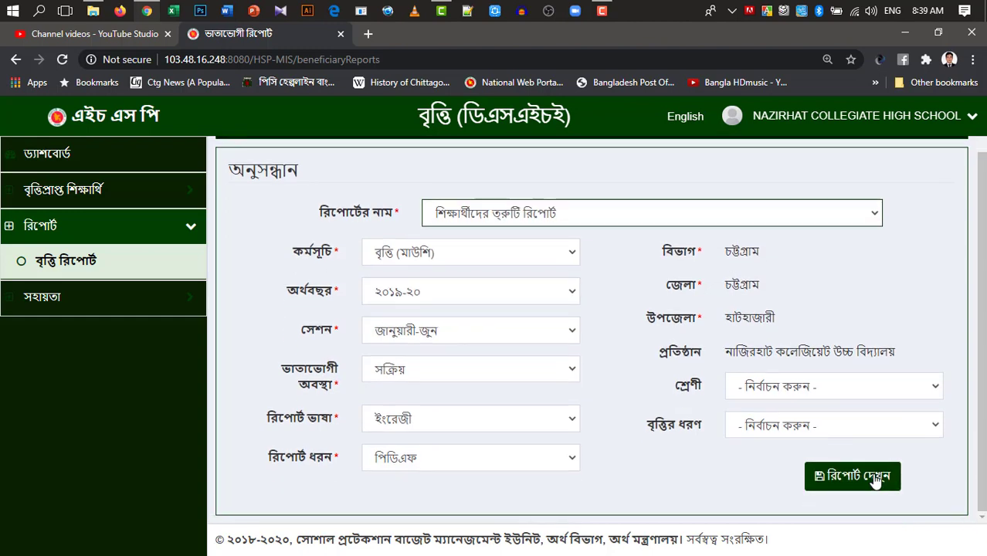
{"action": "left_click", "coordinate": [873, 482]}
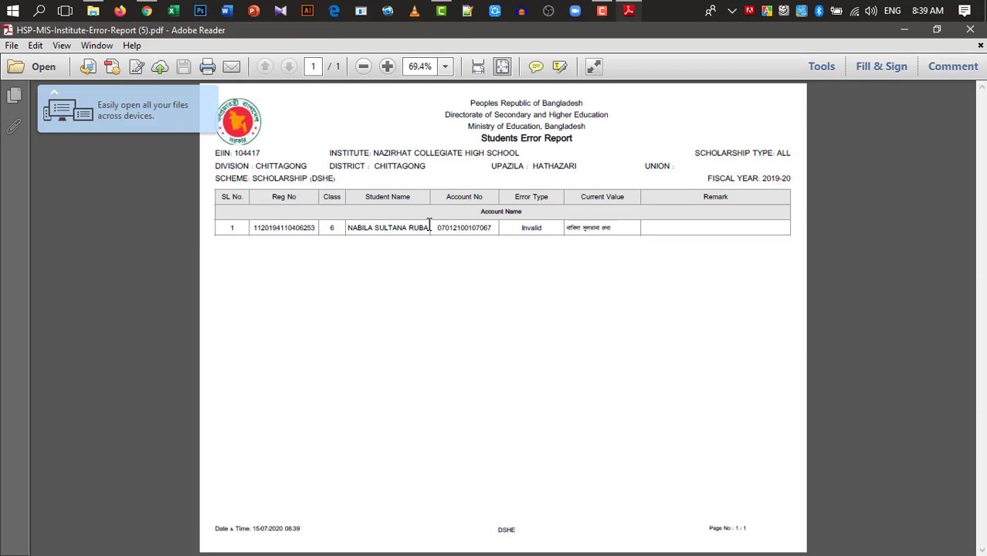
Step: Examine the generated error report's EIIN, student name, error type, Account Name category and current value
{"action": "scroll", "coordinate": [441, 231], "scroll_direction": "up", "scroll_amount": 2}
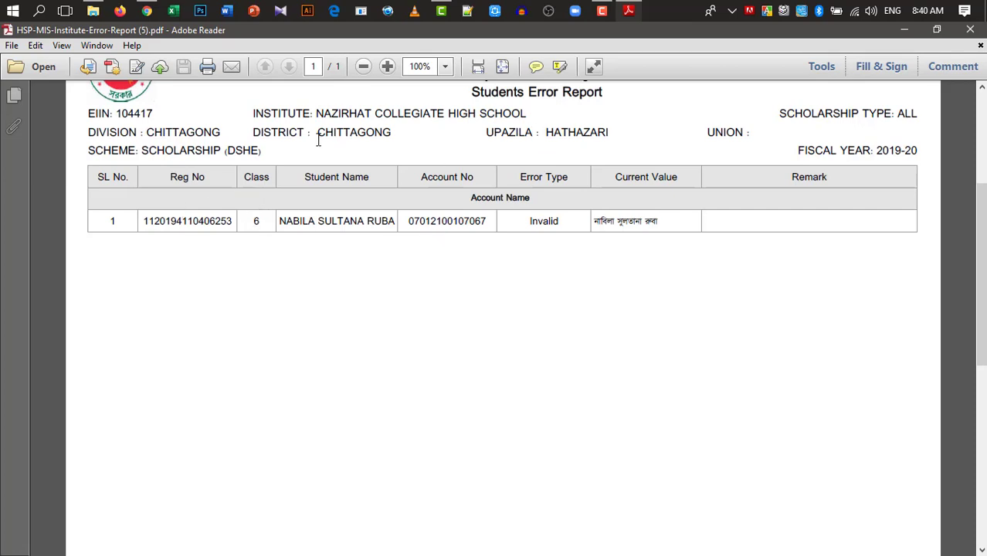
{"action": "left_click_drag", "start_coordinate": [117, 113], "coordinate": [161, 114]}
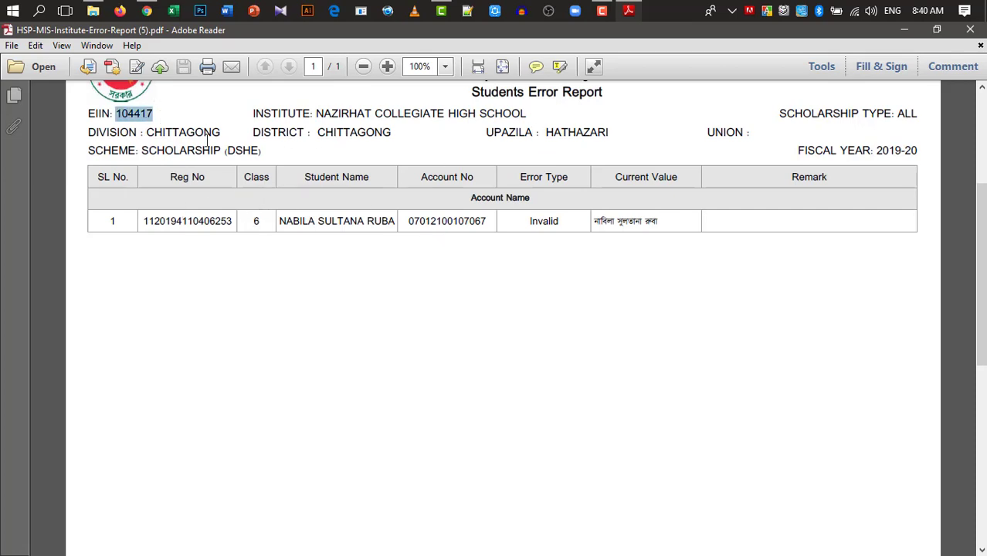
{"action": "left_click_drag", "start_coordinate": [253, 227], "coordinate": [391, 226]}
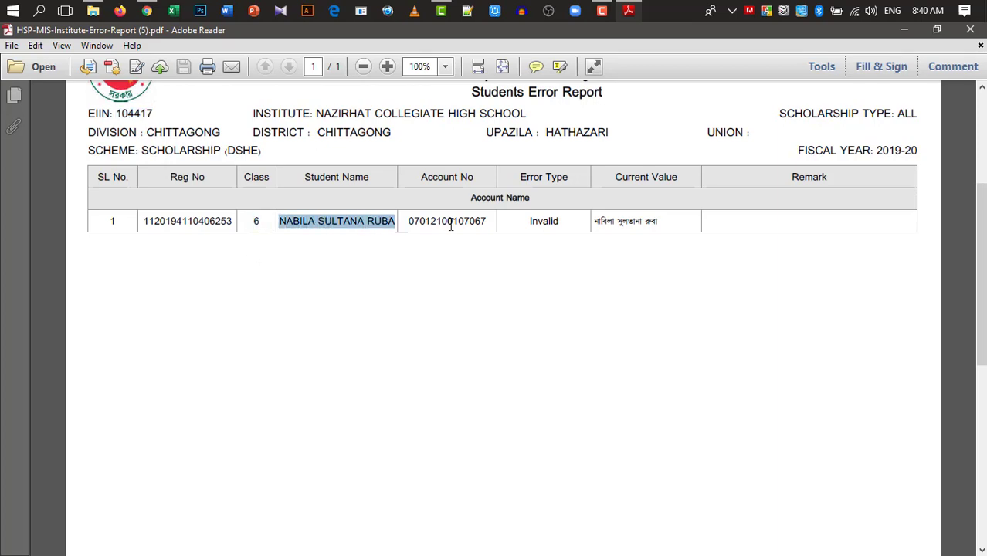
{"action": "left_click_drag", "start_coordinate": [530, 222], "coordinate": [573, 222]}
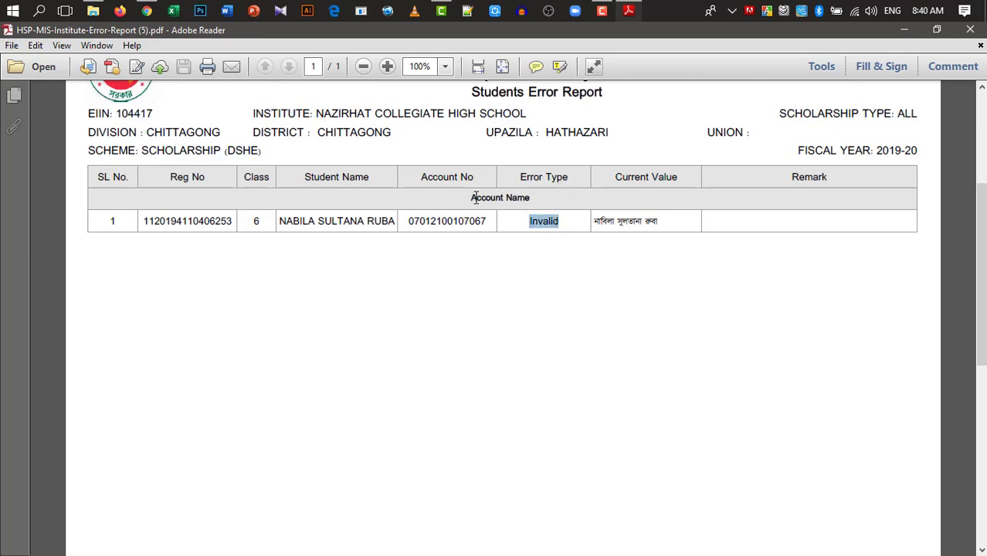
{"action": "left_click_drag", "start_coordinate": [473, 194], "coordinate": [551, 195]}
{"action": "left_click", "coordinate": [545, 176]}
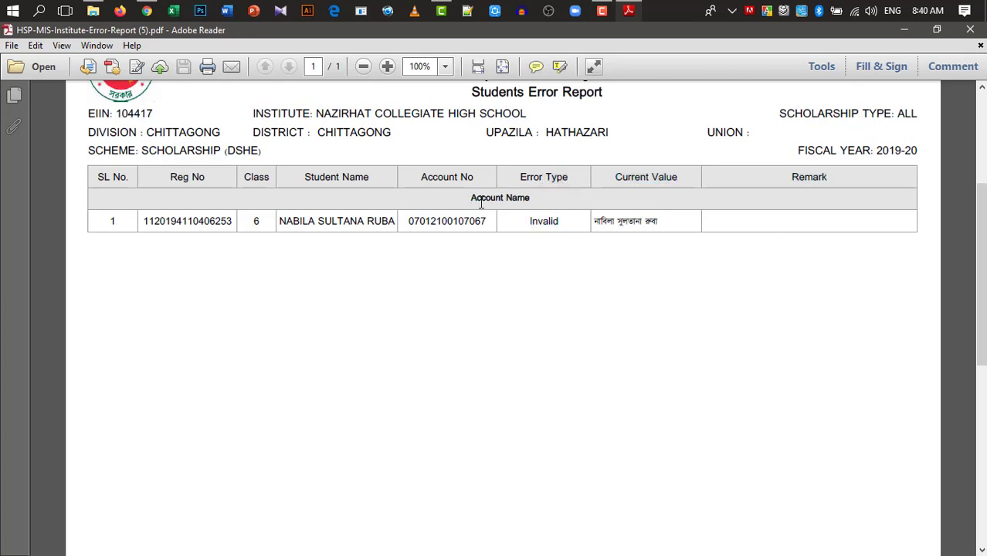
{"action": "left_click_drag", "start_coordinate": [476, 200], "coordinate": [529, 198]}
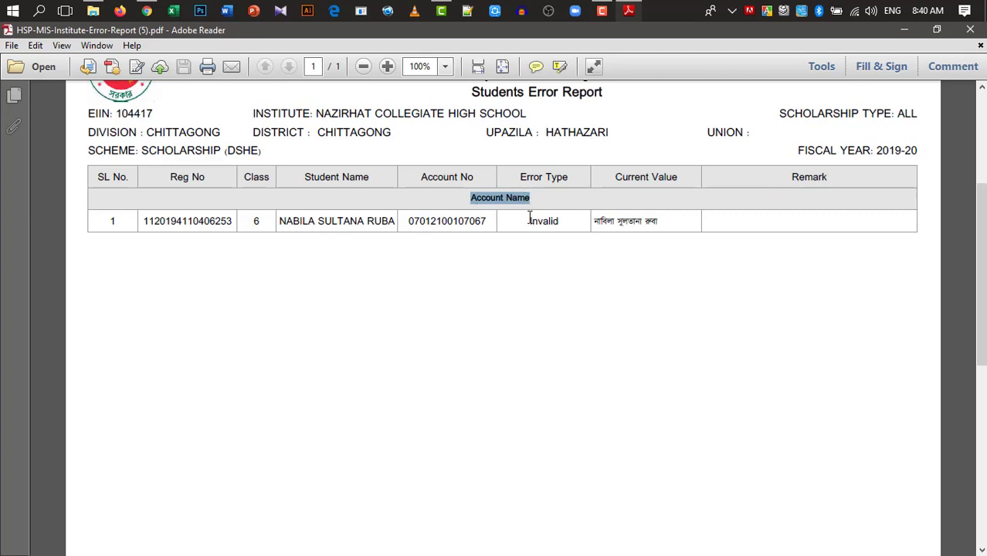
{"action": "left_click", "coordinate": [970, 30]}
{"action": "left_click_drag", "start_coordinate": [116, 114], "coordinate": [220, 232]}
{"action": "left_click_drag", "start_coordinate": [658, 226], "coordinate": [597, 226]}
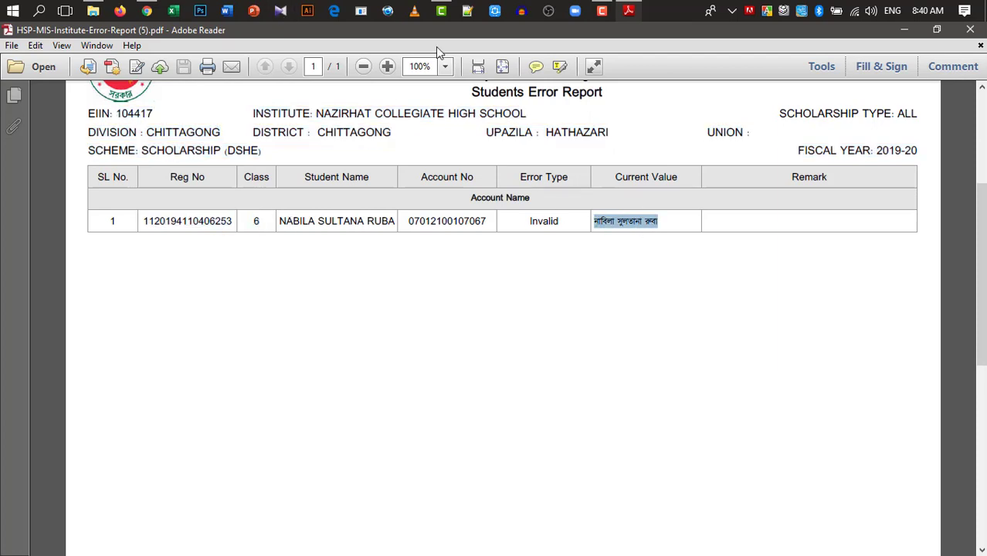
Step: Switch to Chrome, open the scholarship student data update page and search for students of class ষষ্ঠ
{"action": "left_click", "coordinate": [146, 11]}
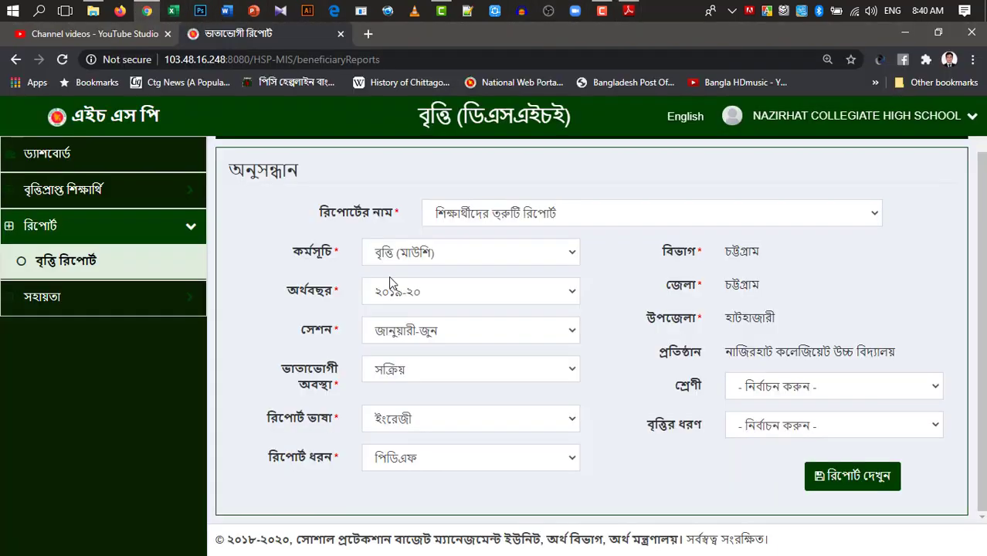
{"action": "left_click", "coordinate": [69, 190]}
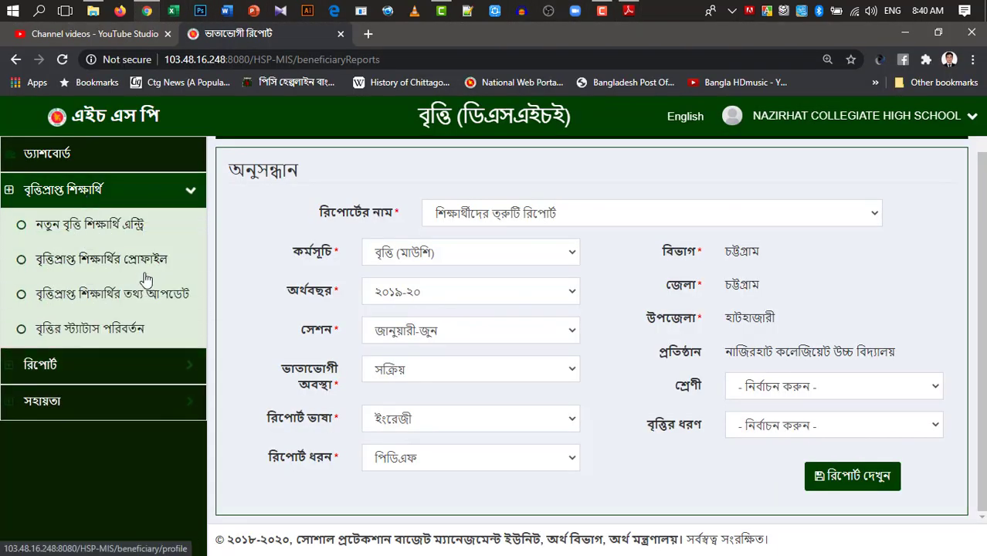
{"action": "left_click", "coordinate": [152, 301]}
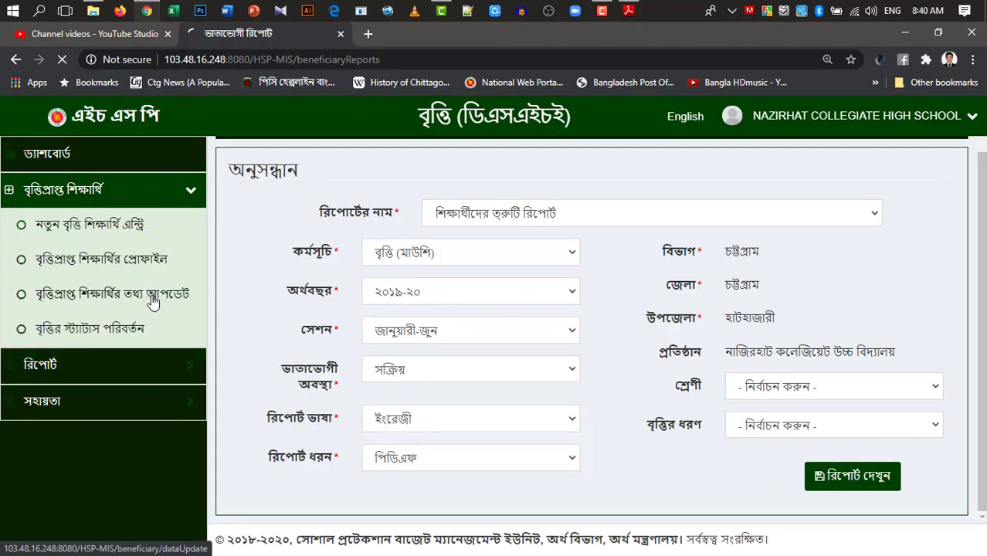
{"action": "left_click", "coordinate": [618, 276]}
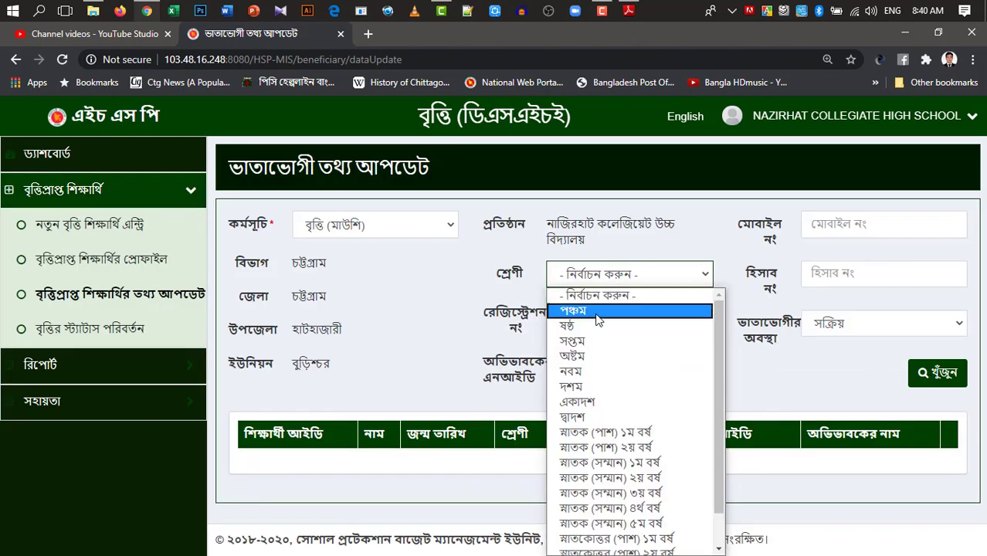
{"action": "left_click", "coordinate": [584, 320]}
{"action": "left_click", "coordinate": [937, 372]}
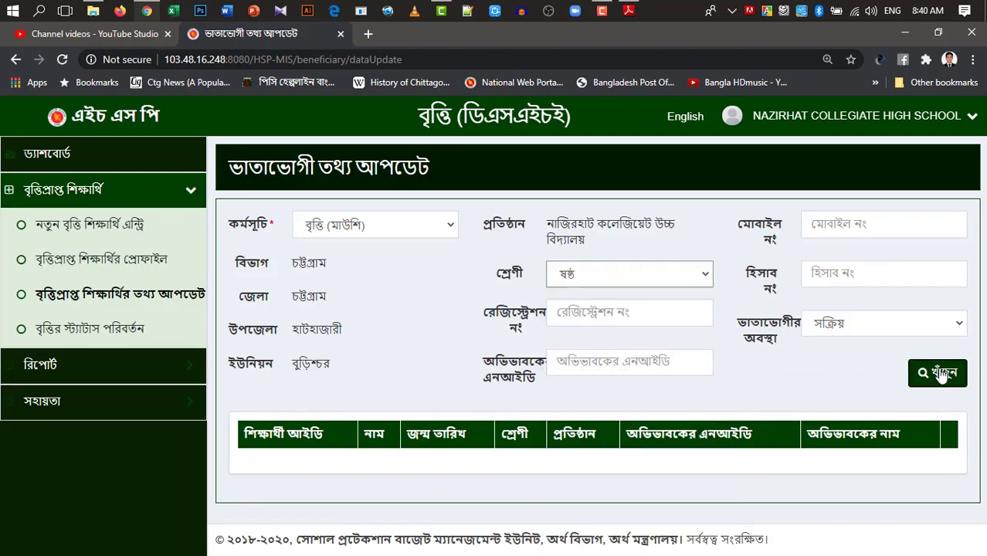
Step: Find the student flagged in the error report among the listed students and open that record for editing
{"action": "scroll", "coordinate": [511, 380], "scroll_direction": "down", "scroll_amount": 3}
{"action": "scroll", "coordinate": [511, 380], "scroll_direction": "down", "scroll_amount": 4}
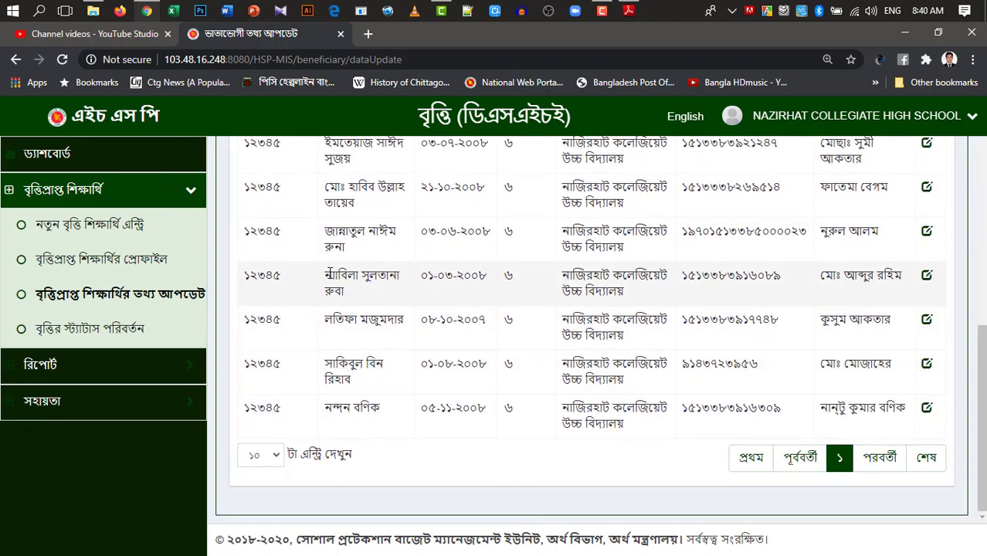
{"action": "left_click_drag", "start_coordinate": [328, 274], "coordinate": [363, 294]}
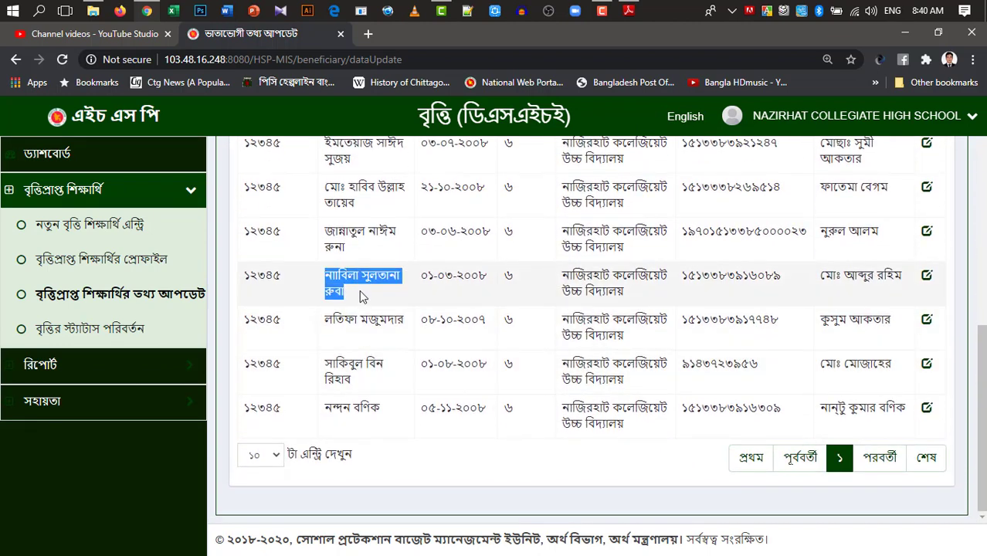
{"action": "left_click", "coordinate": [927, 277]}
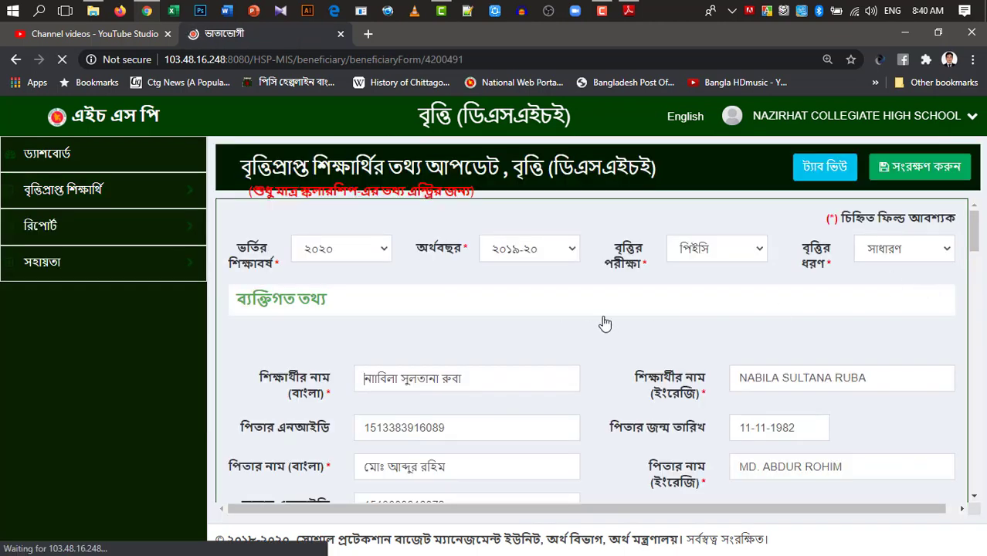
Step: Check the account name flagged in the error report against the account holder's name in the student record's payment information
{"action": "left_click", "coordinate": [629, 10]}
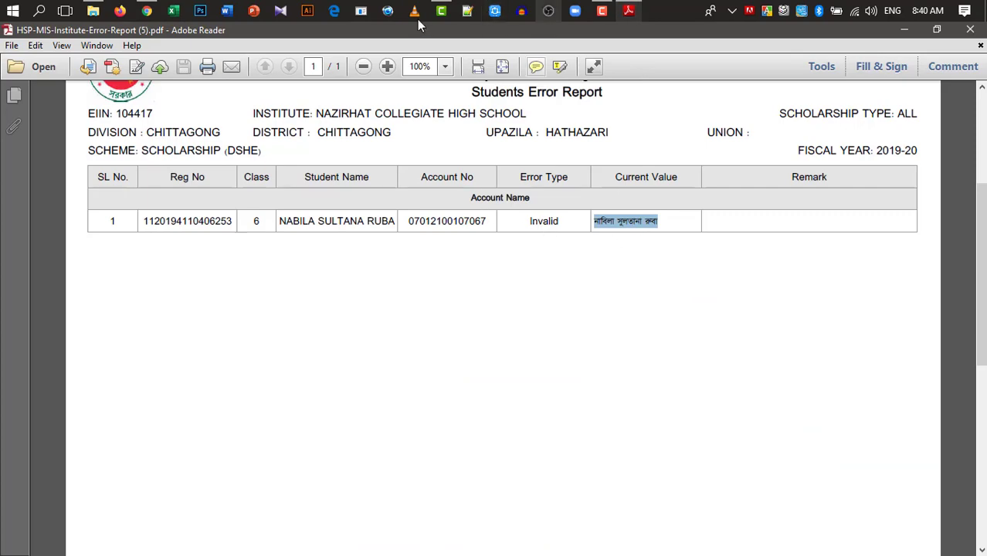
{"action": "left_click", "coordinate": [146, 11]}
{"action": "scroll", "coordinate": [762, 418], "scroll_direction": "down", "scroll_amount": 10}
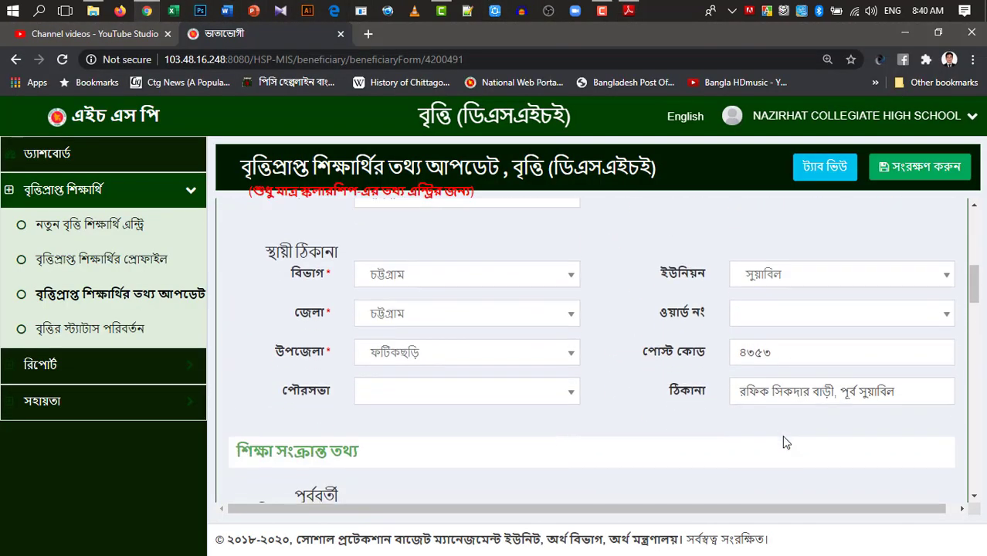
{"action": "scroll", "coordinate": [761, 418], "scroll_direction": "down", "scroll_amount": 2}
{"action": "scroll", "coordinate": [757, 411], "scroll_direction": "up", "scroll_amount": 1}
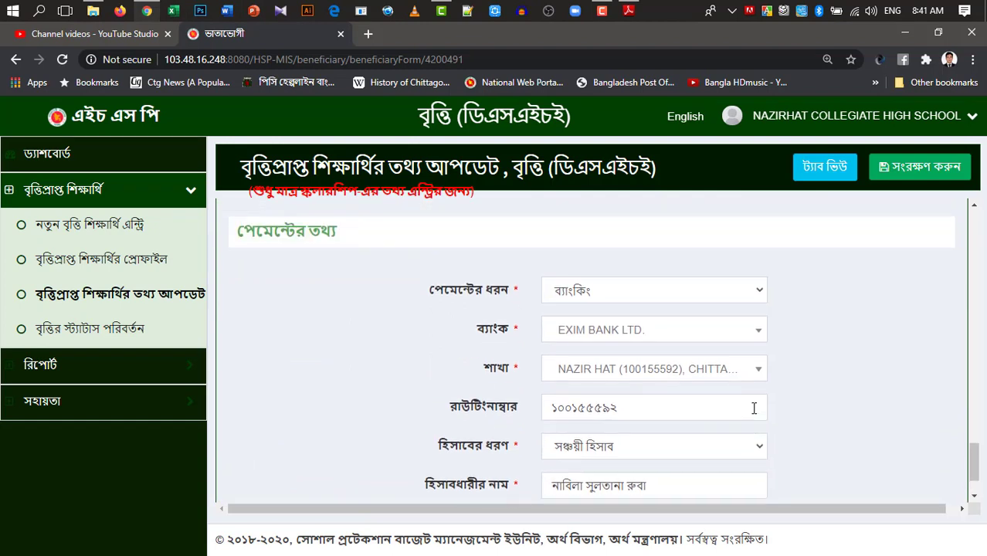
{"action": "scroll", "coordinate": [757, 410], "scroll_direction": "down", "scroll_amount": 1}
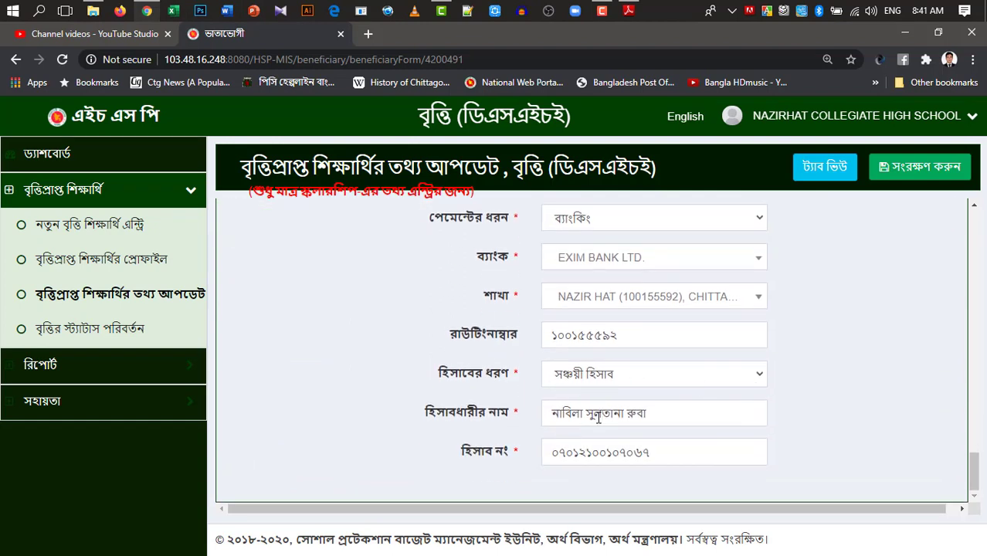
{"action": "left_click_drag", "start_coordinate": [553, 416], "coordinate": [685, 414]}
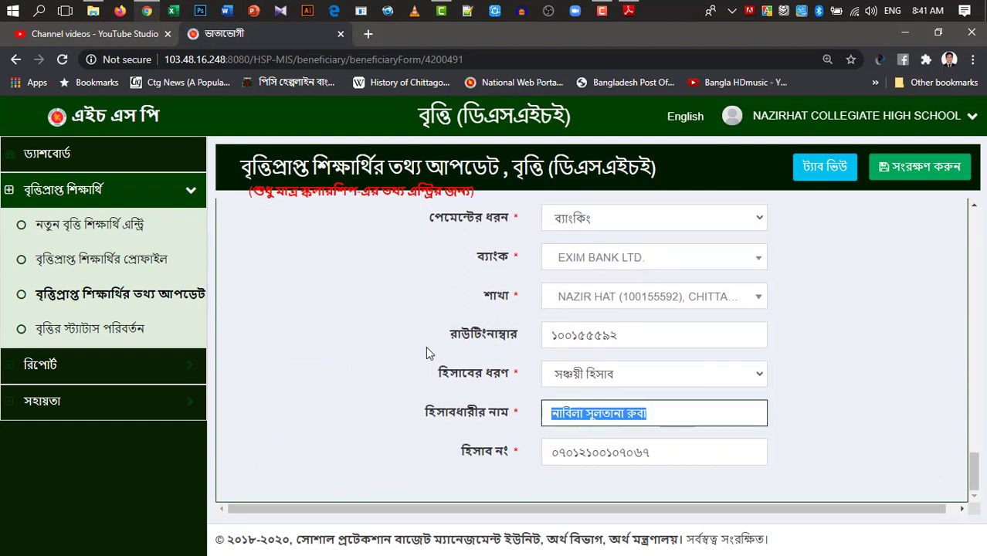
{"action": "left_click", "coordinate": [386, 336]}
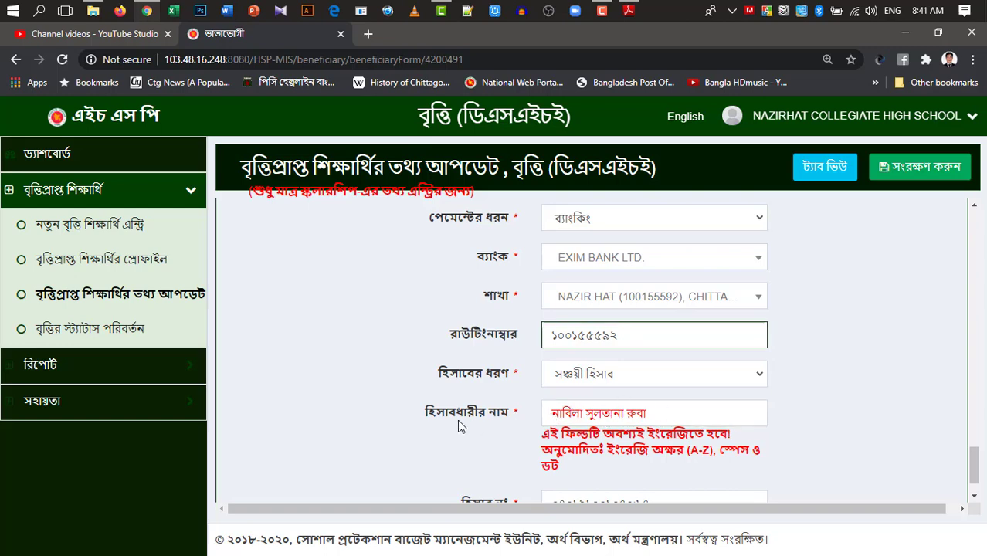
Step: Copy the student's English name from the personal information section of the record
{"action": "scroll", "coordinate": [460, 425], "scroll_direction": "up", "scroll_amount": 15}
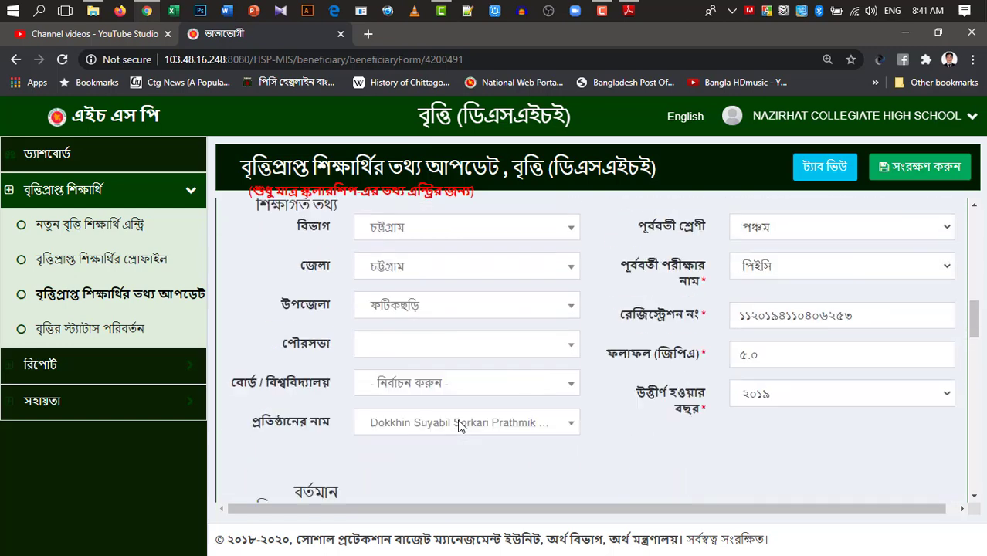
{"action": "scroll", "coordinate": [460, 425], "scroll_direction": "up", "scroll_amount": 10}
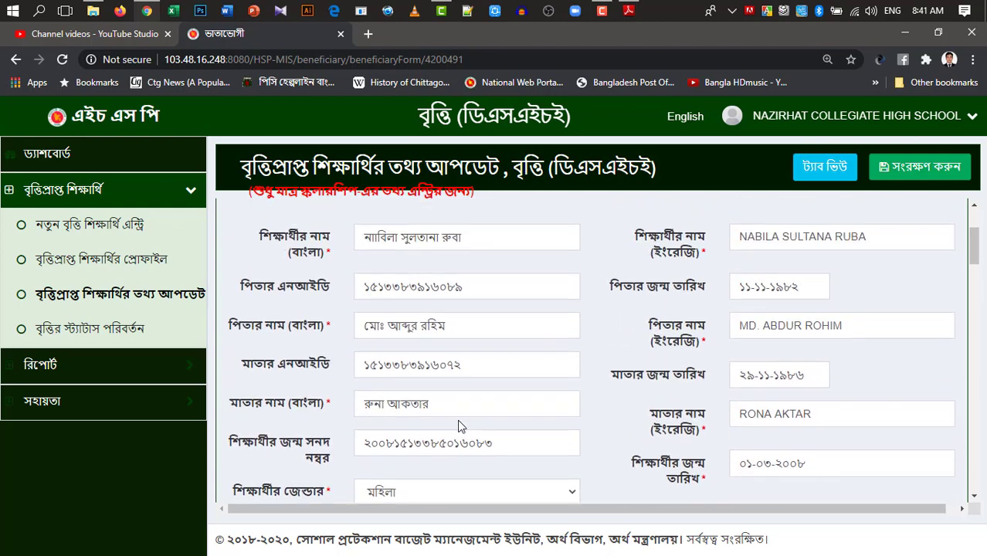
{"action": "scroll", "coordinate": [459, 424], "scroll_direction": "up", "scroll_amount": 3}
{"action": "left_click_drag", "start_coordinate": [869, 380], "coordinate": [718, 386]}
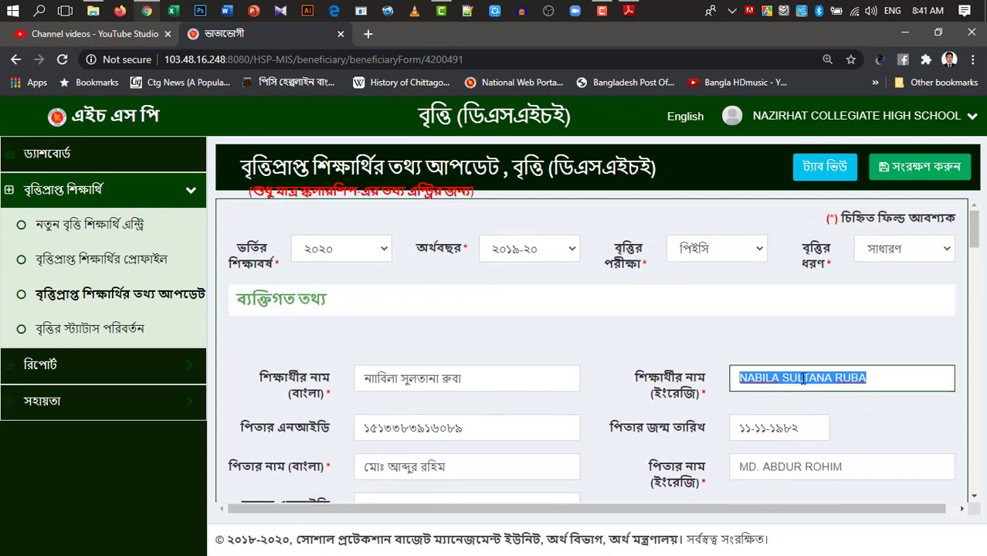
{"action": "right_click", "coordinate": [806, 378]}
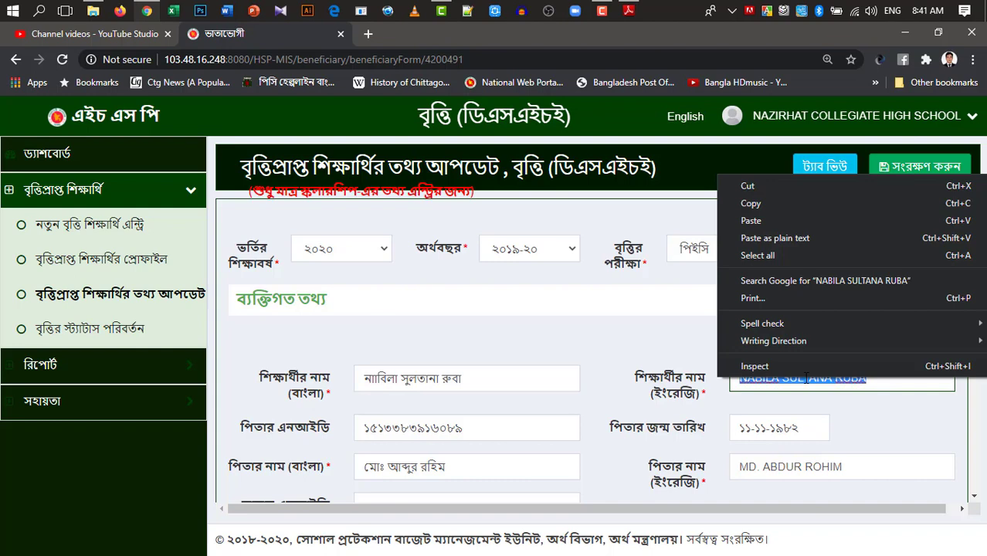
{"action": "left_click", "coordinate": [753, 207]}
Step: Replace the Bengali account holder's name in the payment information with the copied English name
{"action": "scroll", "coordinate": [588, 451], "scroll_direction": "down", "scroll_amount": 5}
{"action": "scroll", "coordinate": [589, 421], "scroll_direction": "up", "scroll_amount": 3}
{"action": "scroll", "coordinate": [587, 424], "scroll_direction": "down", "scroll_amount": 10}
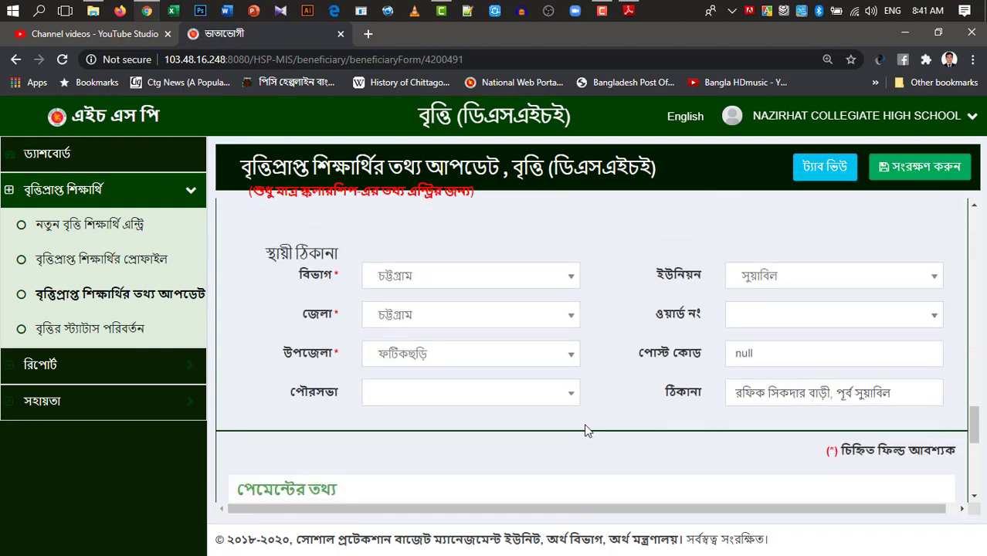
{"action": "left_click_drag", "start_coordinate": [673, 362], "coordinate": [544, 363]}
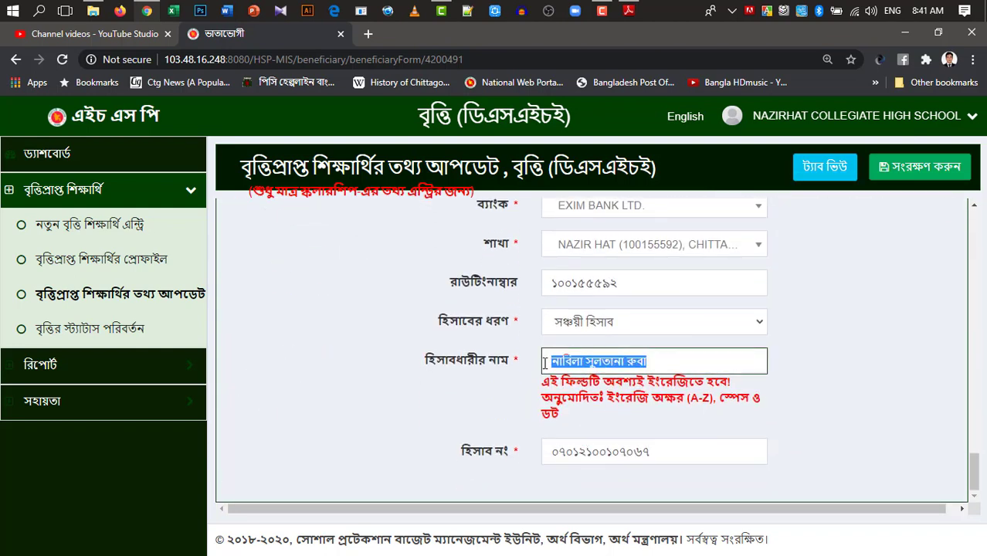
{"action": "key", "text": "BackSpace"}
{"action": "key", "text": "ctrl+v"}
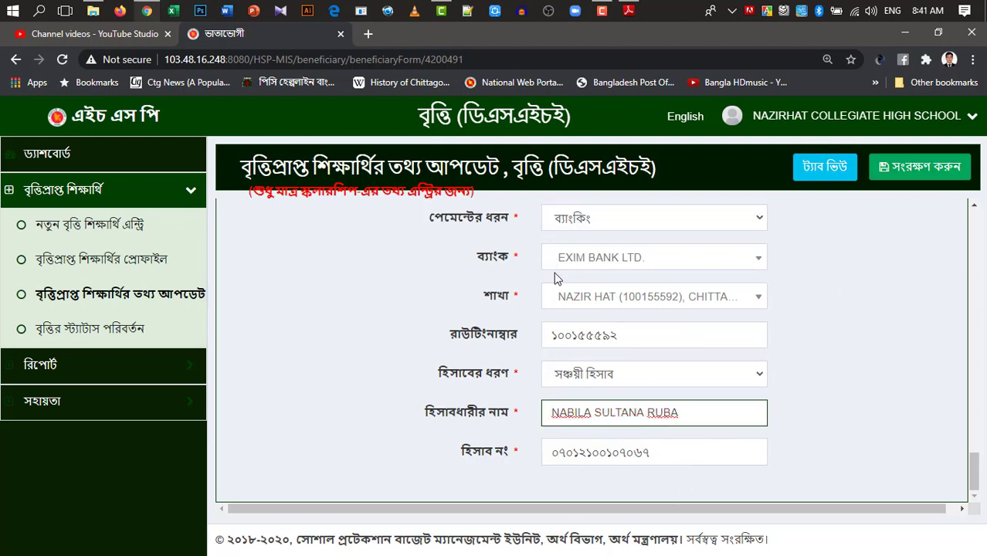
Step: Recheck the error report in Adobe Reader, return to Chrome and save the updated student record
{"action": "left_click", "coordinate": [629, 11]}
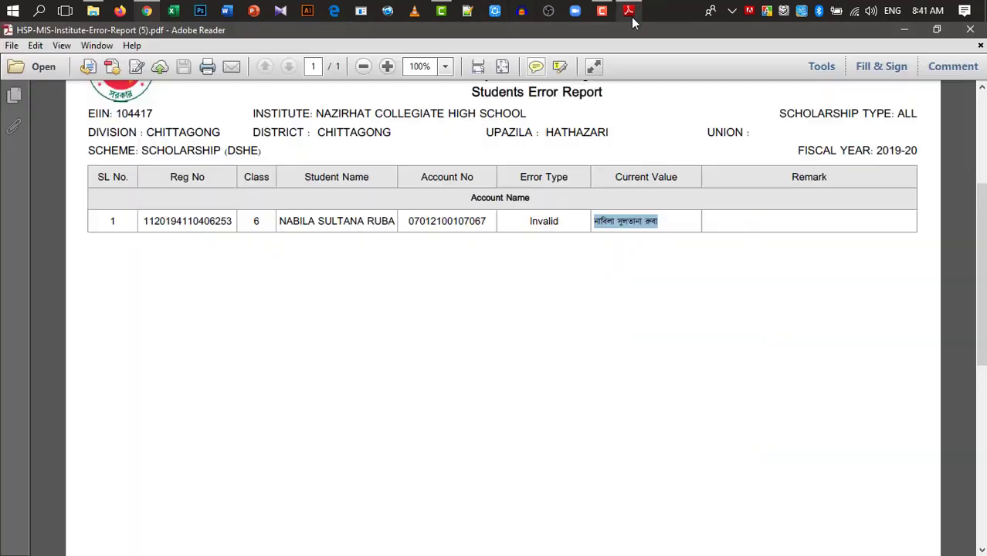
{"action": "left_click", "coordinate": [147, 10]}
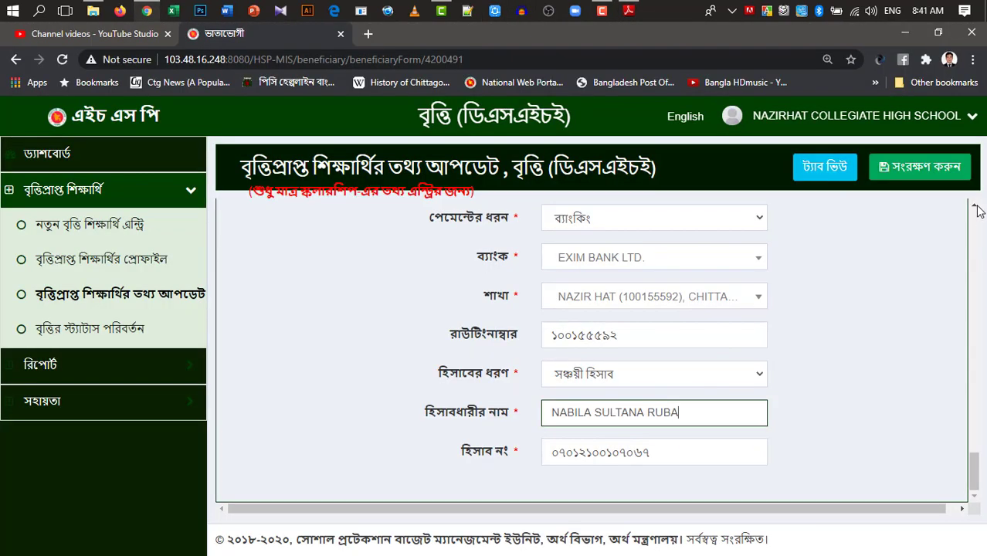
{"action": "left_click", "coordinate": [927, 171]}
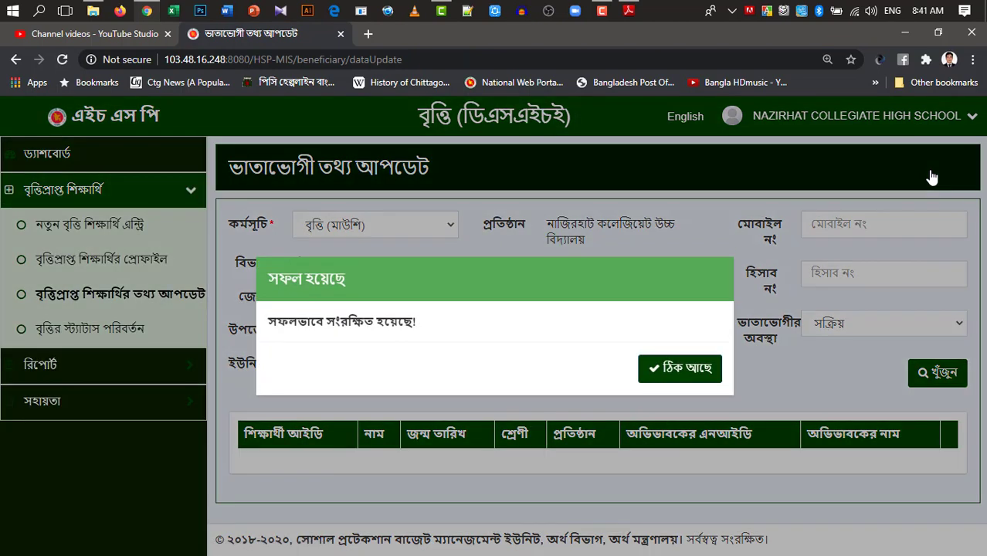
{"action": "left_click", "coordinate": [674, 371]}
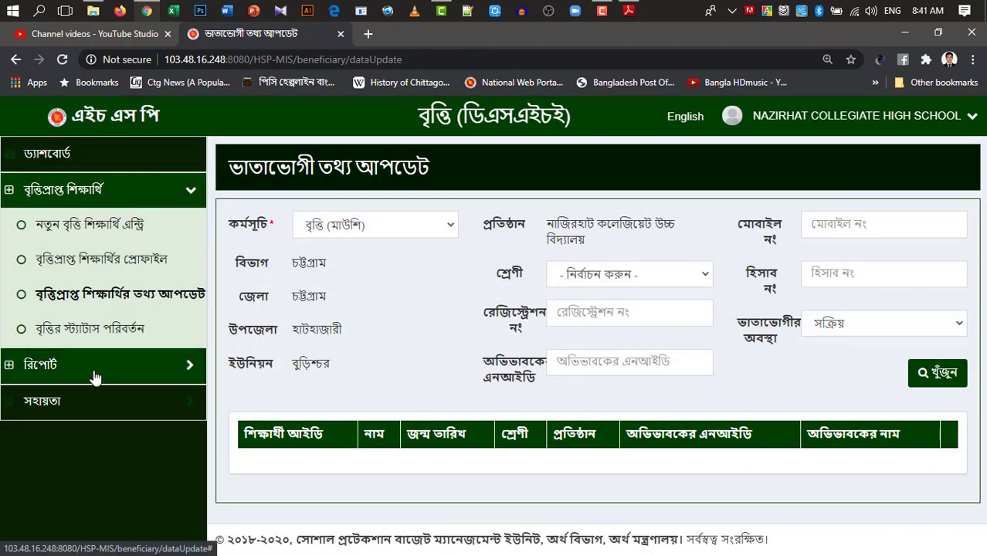
Step: Open the scholarship report page and generate a new শিক্ষার্থীদের ত্রুটি রিপোর্ট
{"action": "left_click", "coordinate": [94, 376]}
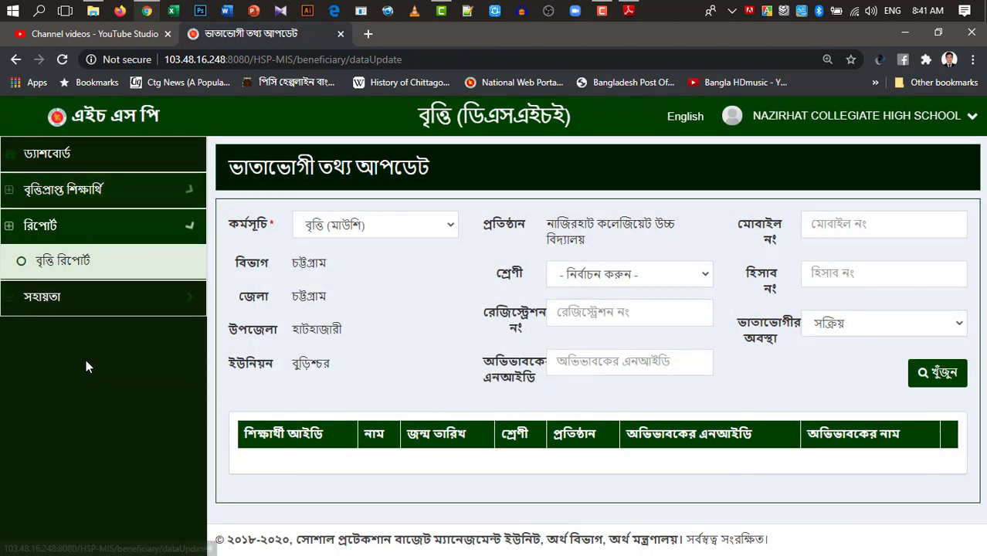
{"action": "left_click", "coordinate": [81, 263]}
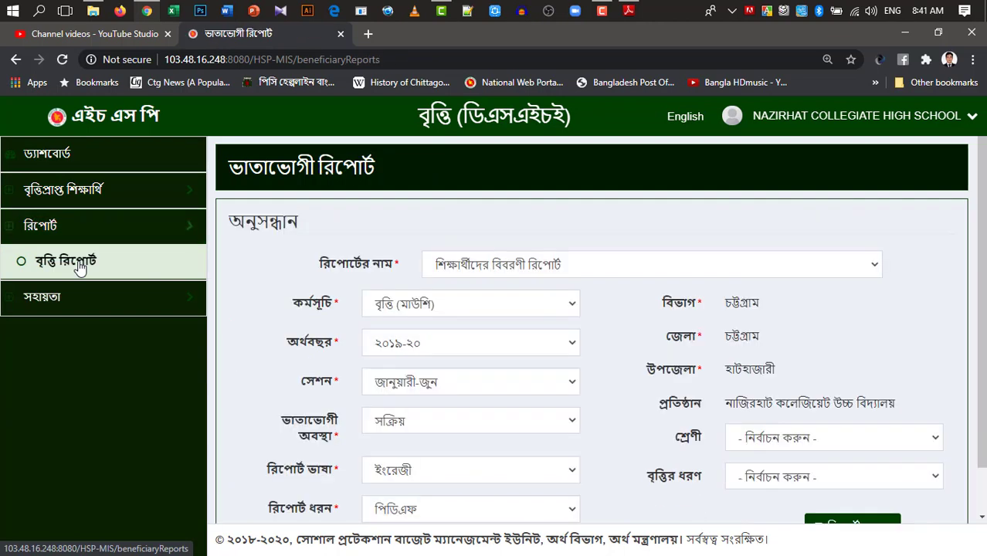
{"action": "left_click", "coordinate": [522, 277]}
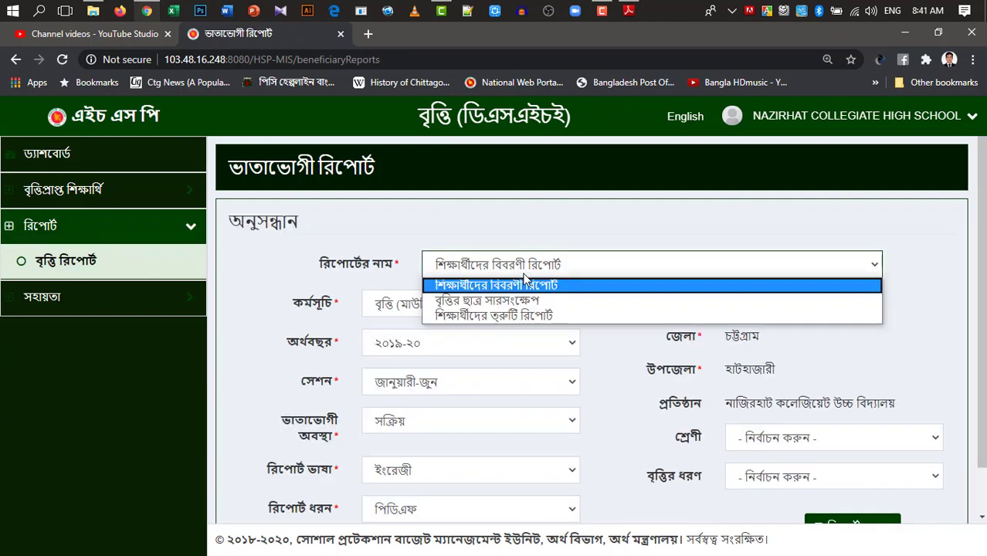
{"action": "left_click", "coordinate": [535, 316]}
{"action": "scroll", "coordinate": [736, 462], "scroll_direction": "down", "scroll_amount": 1}
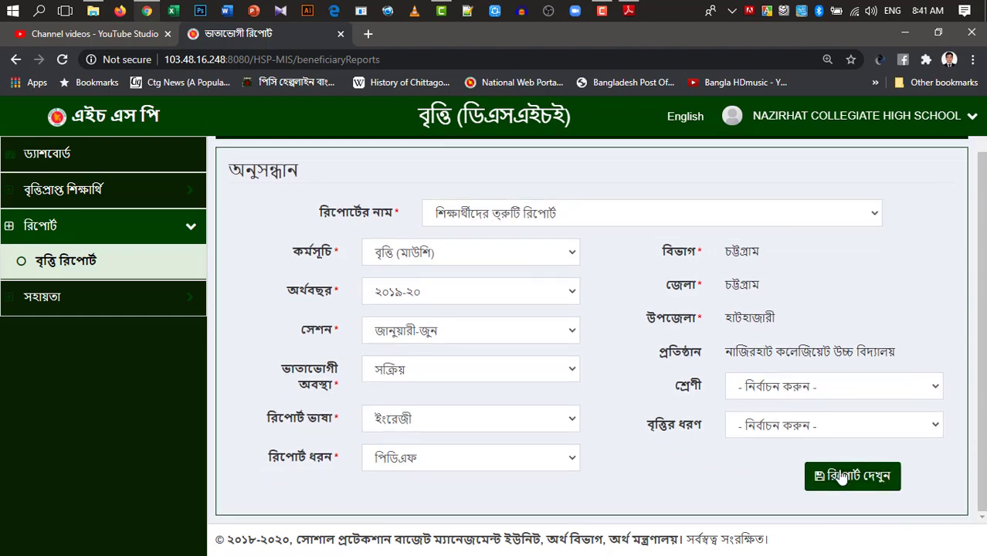
{"action": "left_click", "coordinate": [842, 479]}
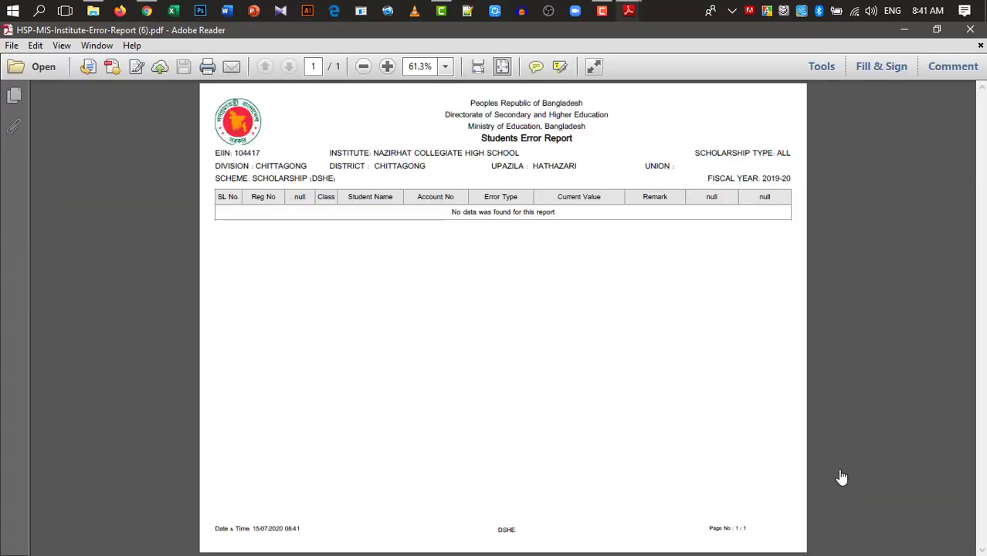
Step: Examine the new error report's data row and EIIN, and compare it with the earlier error report
{"action": "left_click_drag", "start_coordinate": [446, 211], "coordinate": [561, 211]}
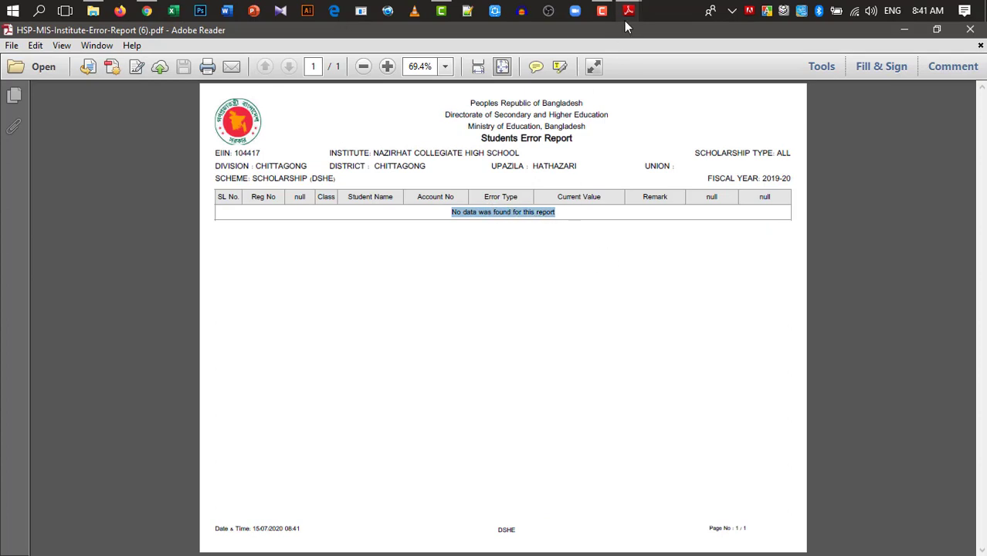
{"action": "mouse_move", "coordinate": [625, 18]}
{"action": "left_click_drag", "start_coordinate": [238, 155], "coordinate": [278, 155]}
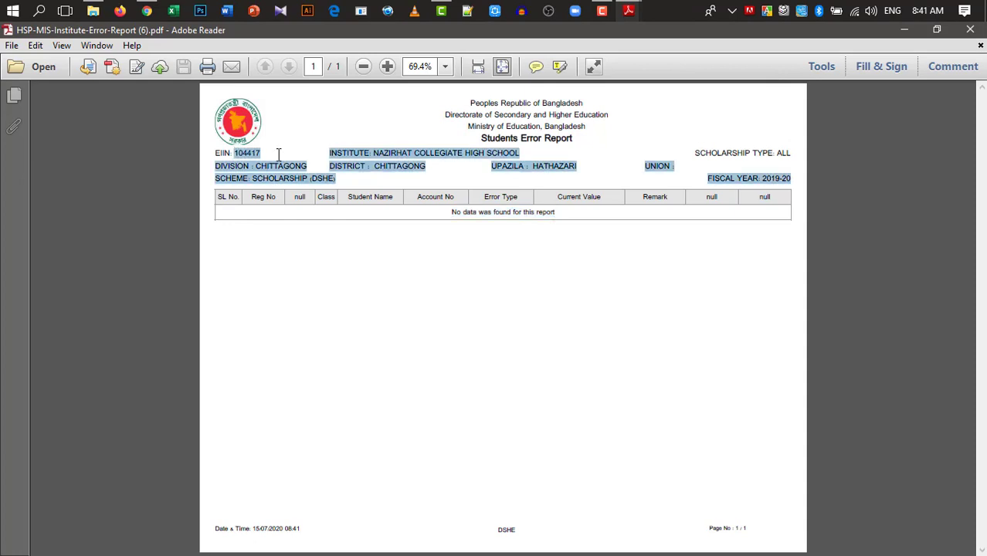
{"action": "left_click", "coordinate": [246, 155]}
{"action": "double_click", "coordinate": [239, 153]}
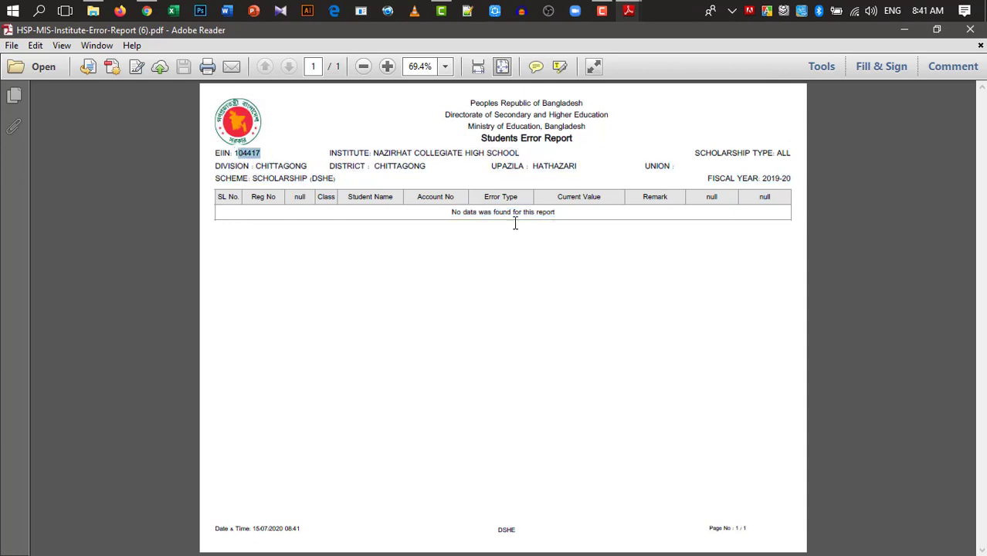
{"action": "mouse_move", "coordinate": [630, 13]}
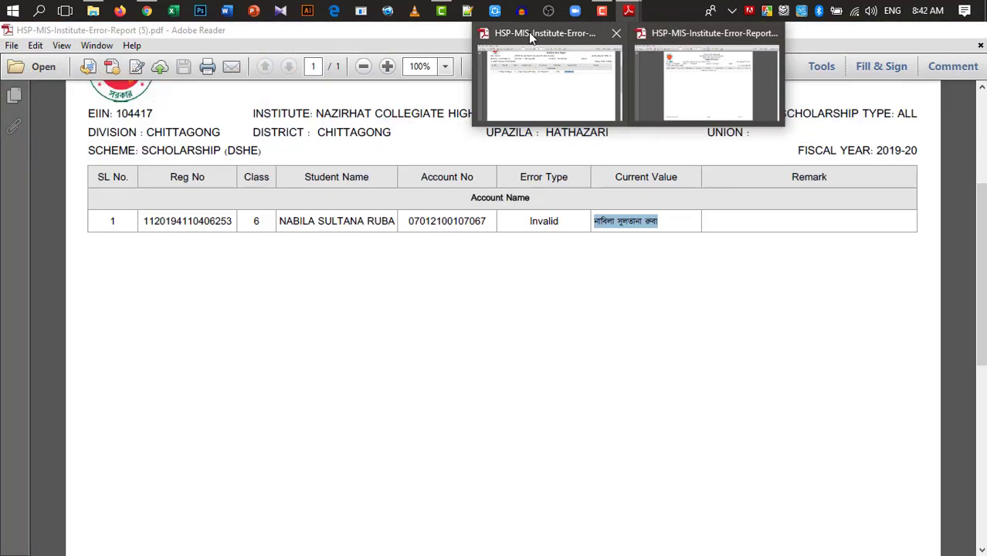
{"action": "left_click", "coordinate": [528, 32]}
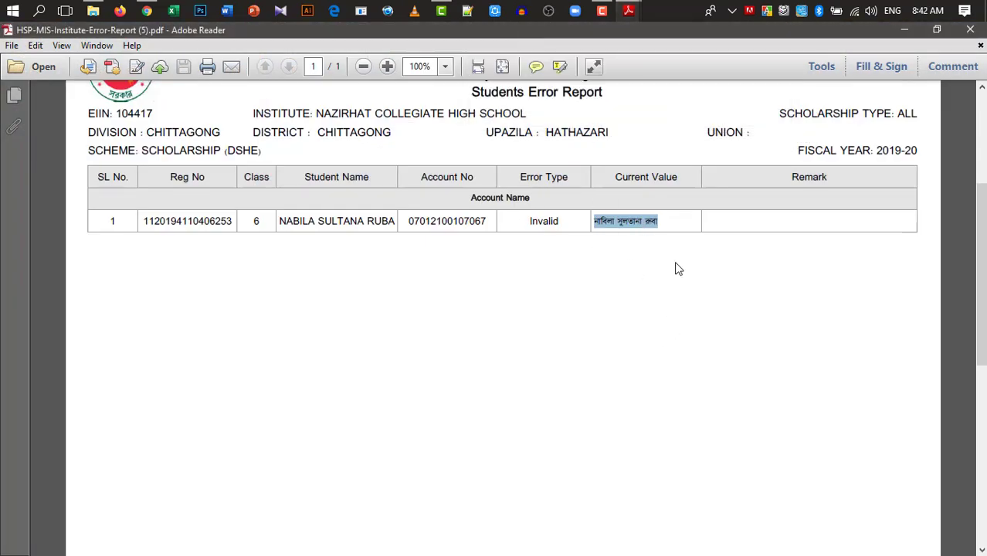
{"action": "mouse_move", "coordinate": [629, 11]}
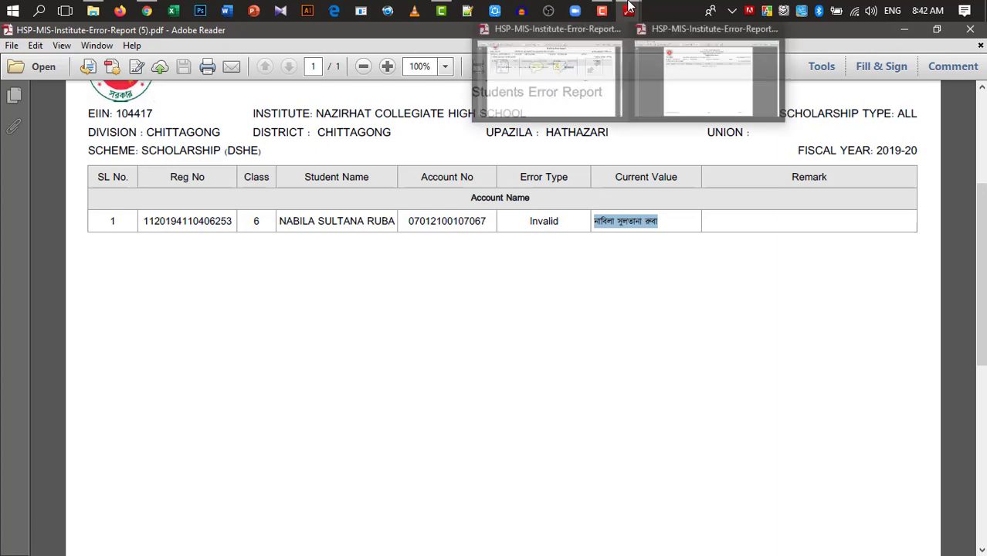
{"action": "left_click", "coordinate": [676, 42]}
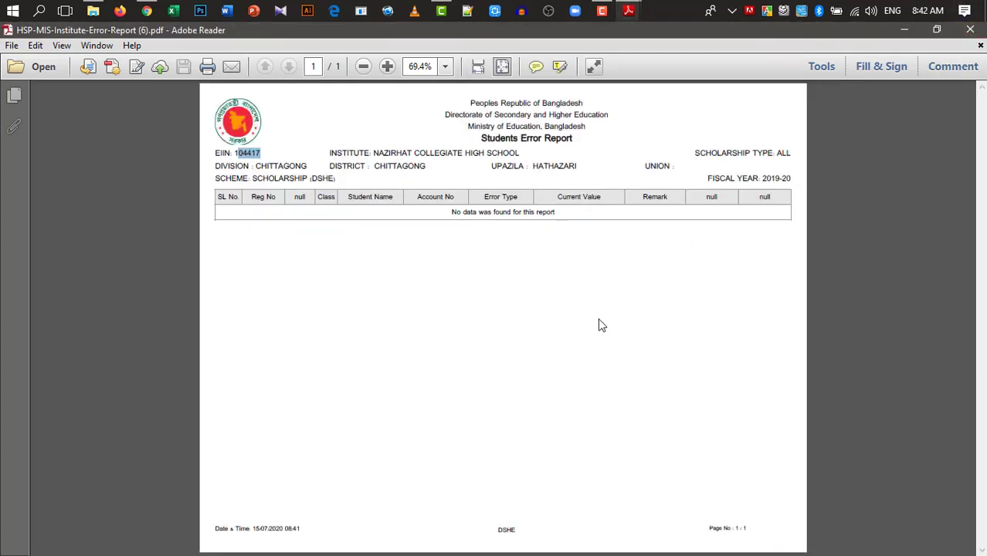